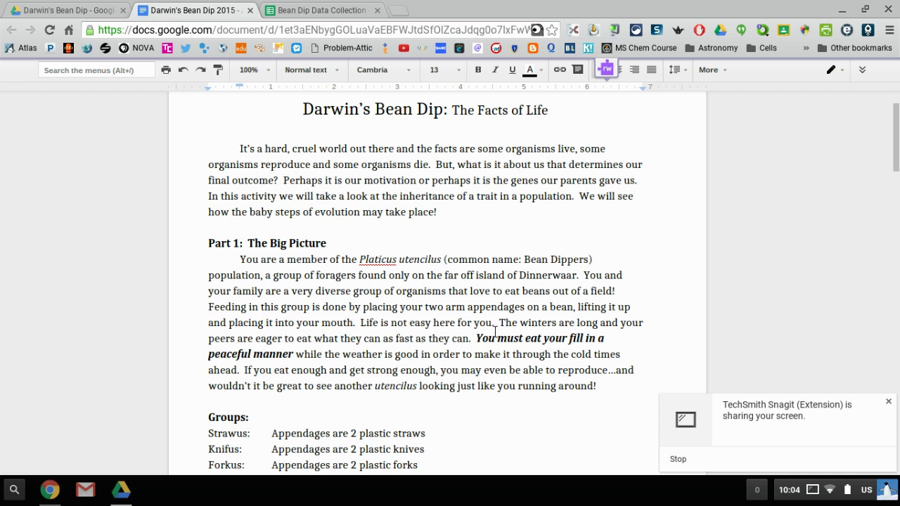
Scroll the assignment down to Part 2 and highlight the start of question 2.
scroll(468, 330, "down", 3)
scroll(467, 330, "down", 10)
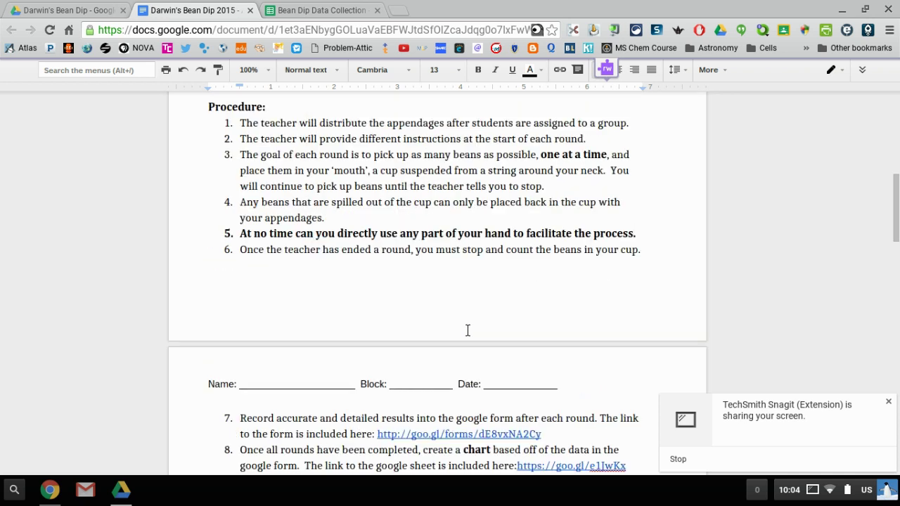
scroll(468, 330, "down", 1)
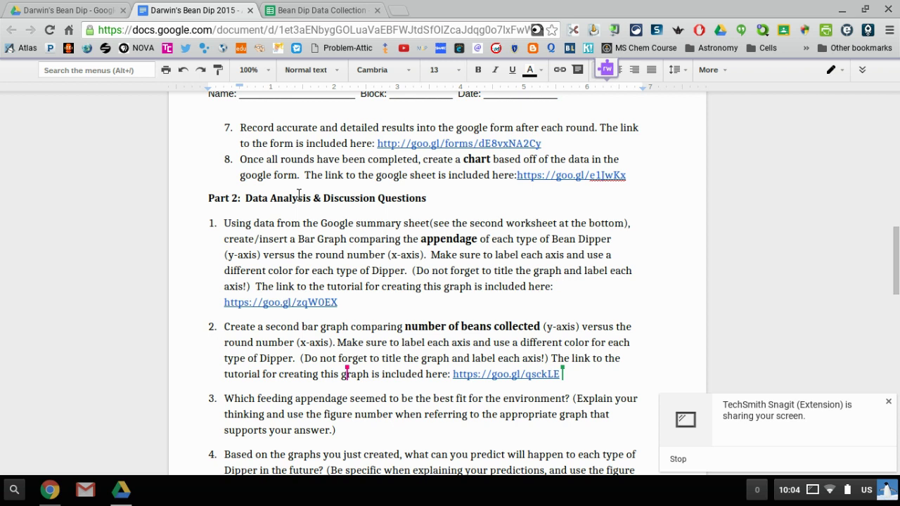
scroll(287, 314, "down", 1)
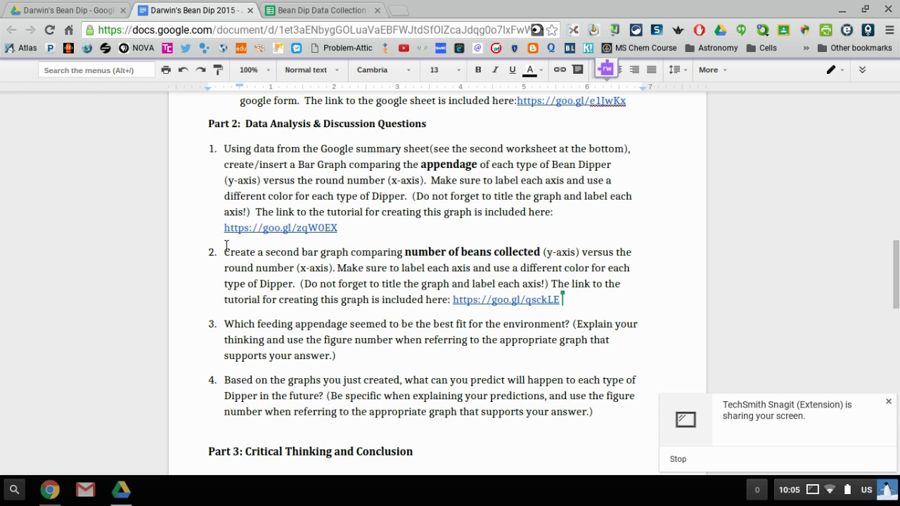
left_click_drag(221, 255, 343, 275)
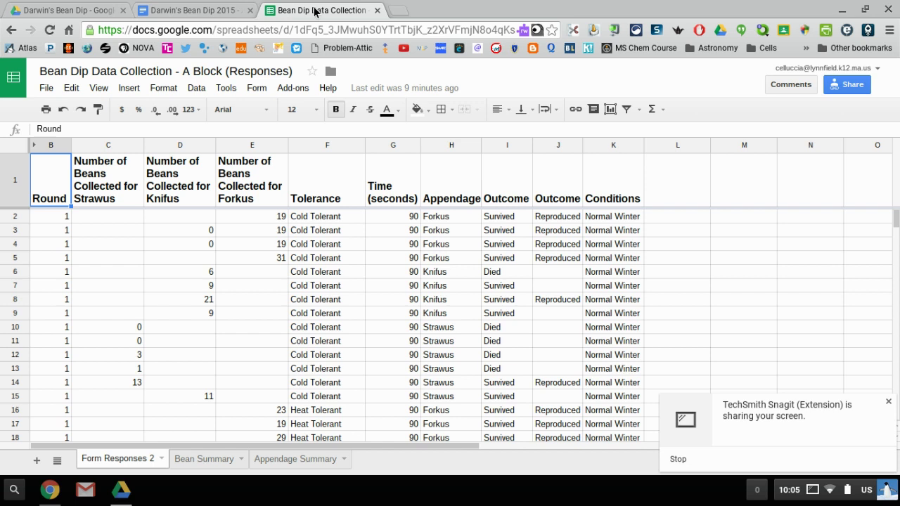
In the Bean Dip spreadsheet, delete the old Figure 2 chart from the Bean Summary sheet.
left_click(316, 11)
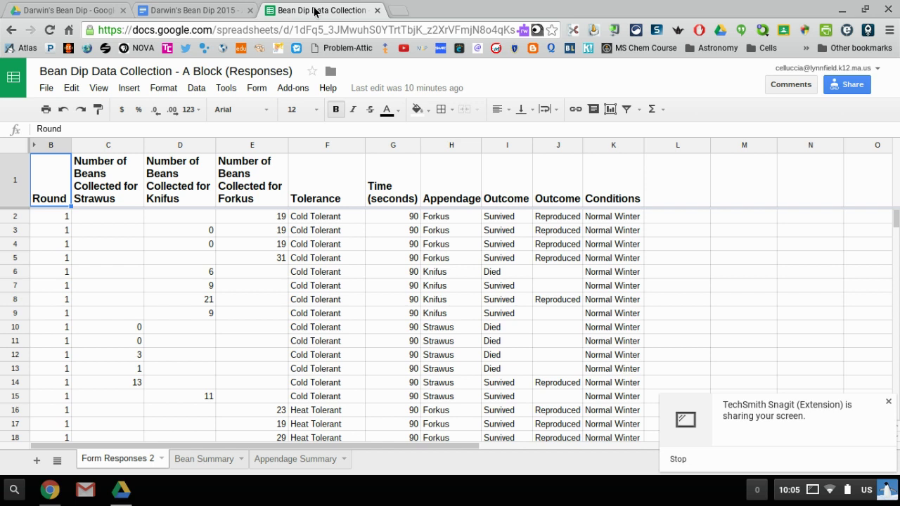
left_click(285, 461)
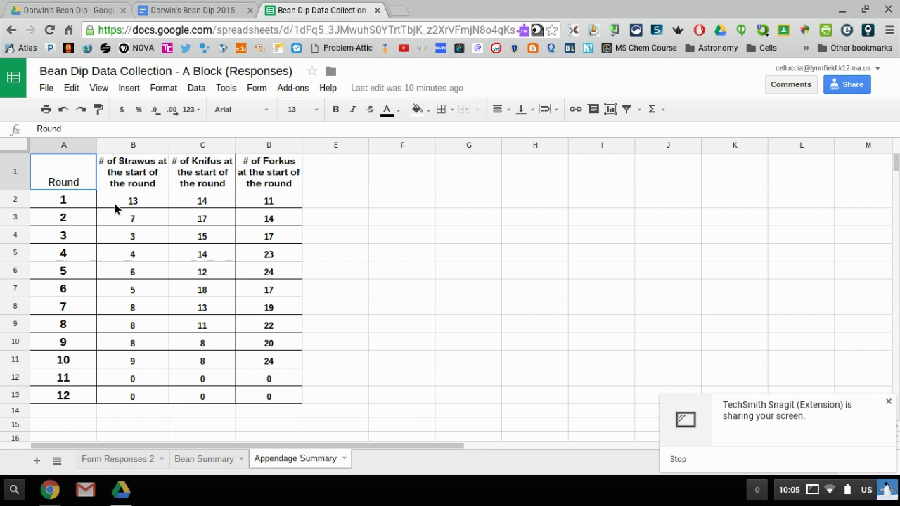
left_click(209, 464)
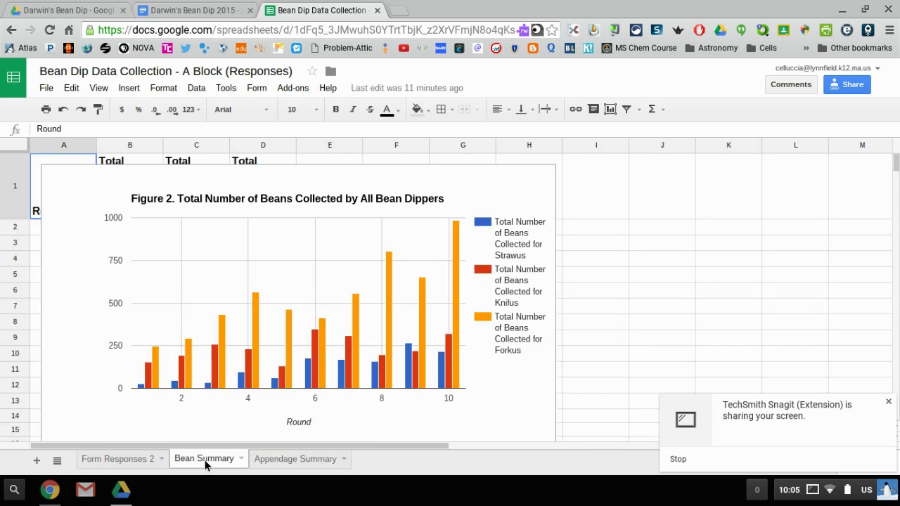
left_click(552, 170)
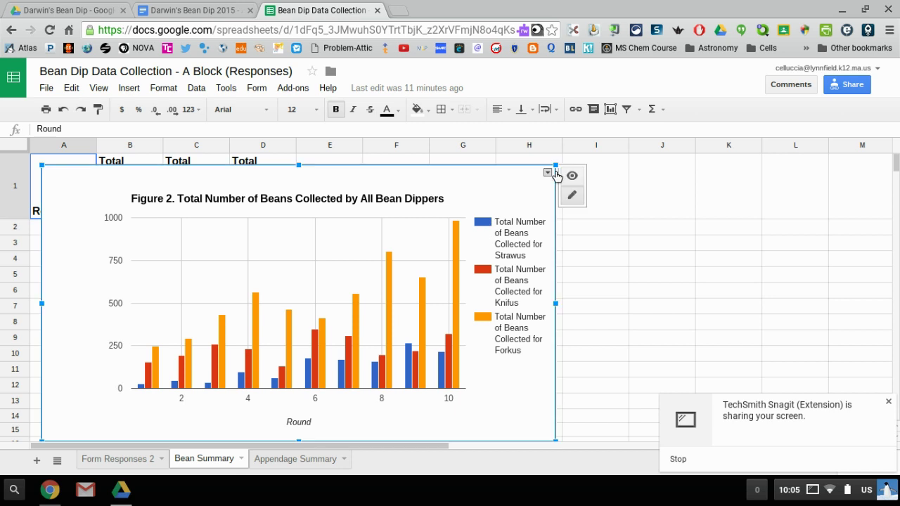
key("Delete")
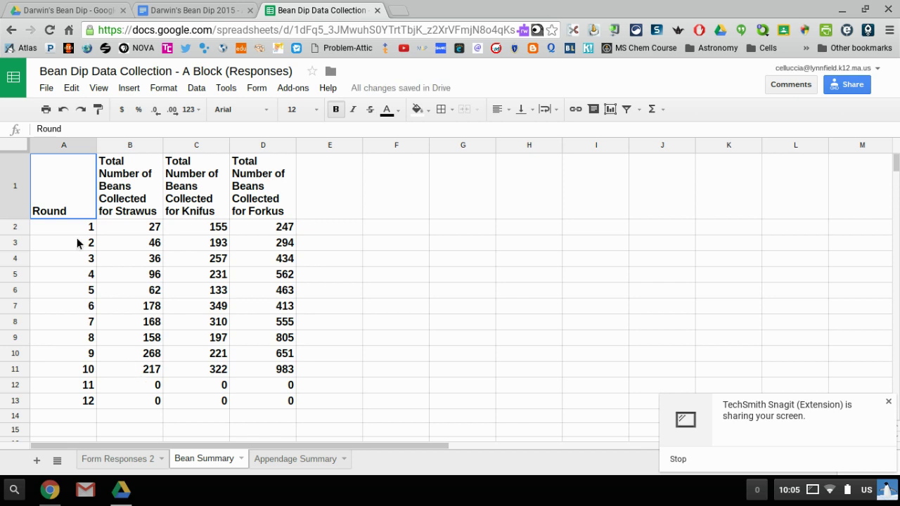
Select Round and the three bean-total columns, A1:D11, and check the Insert and Data menus.
left_click_drag(68, 196, 278, 370)
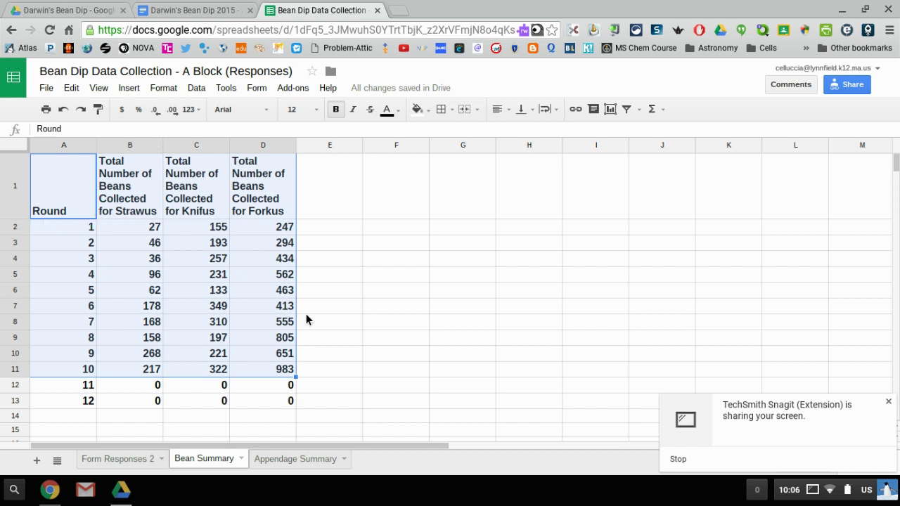
left_click(129, 89)
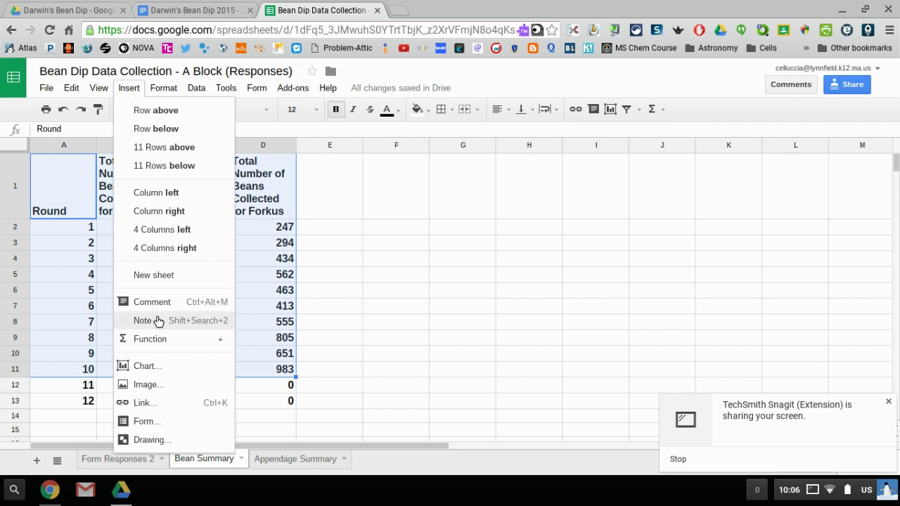
mouse_move(196, 88)
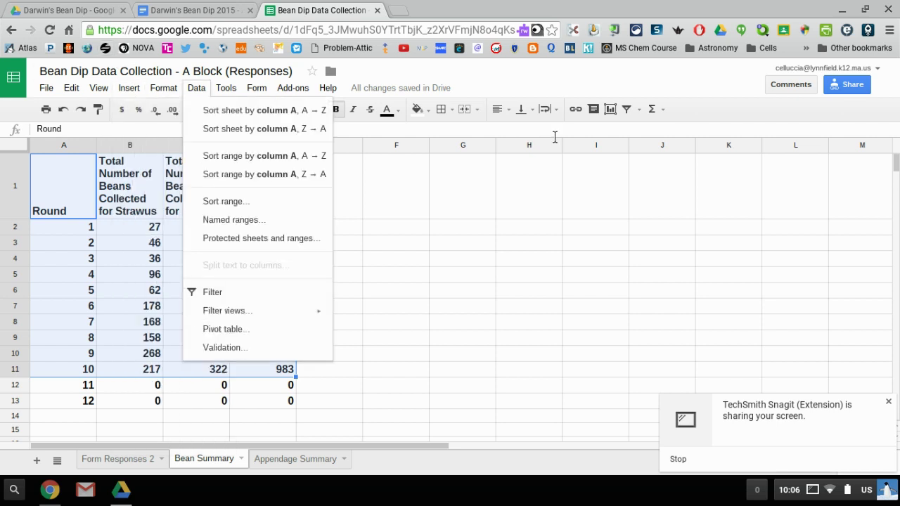
left_click(612, 114)
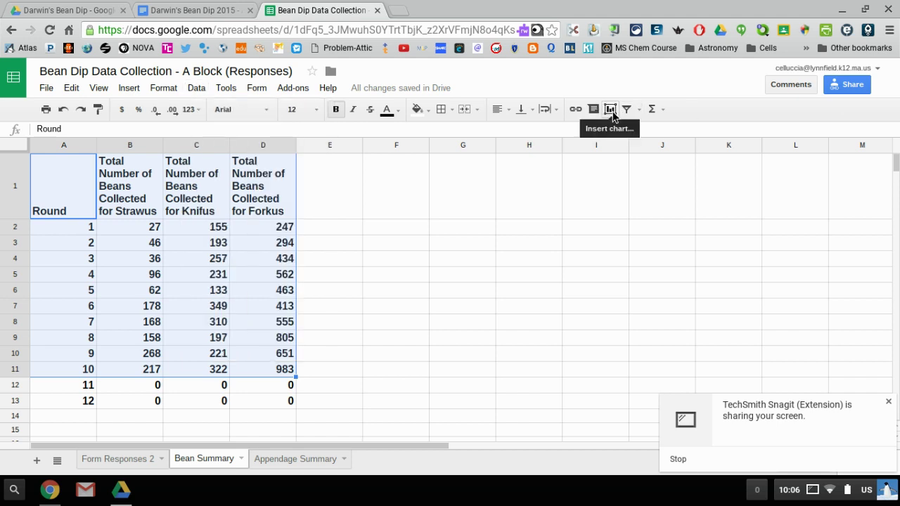
Insert a chart from A1:D11, review the chart types, then move to Customization settings.
left_click(611, 111)
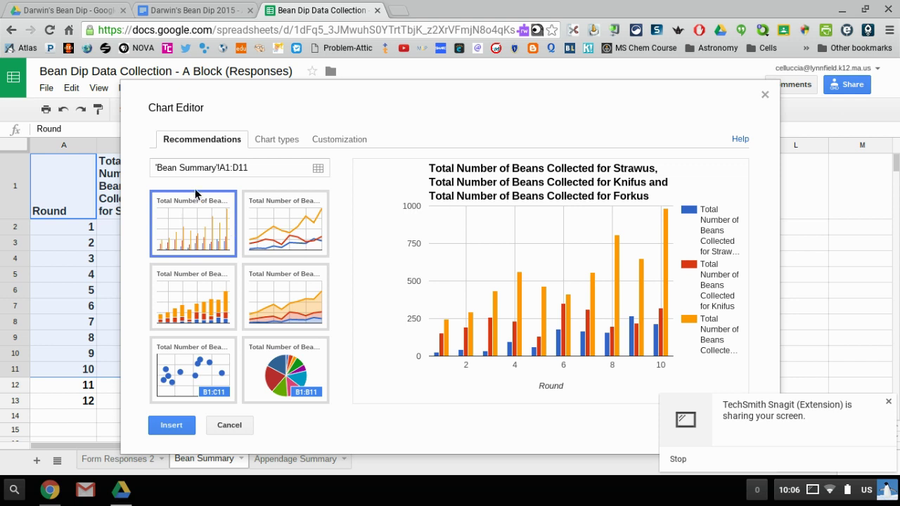
left_click(278, 140)
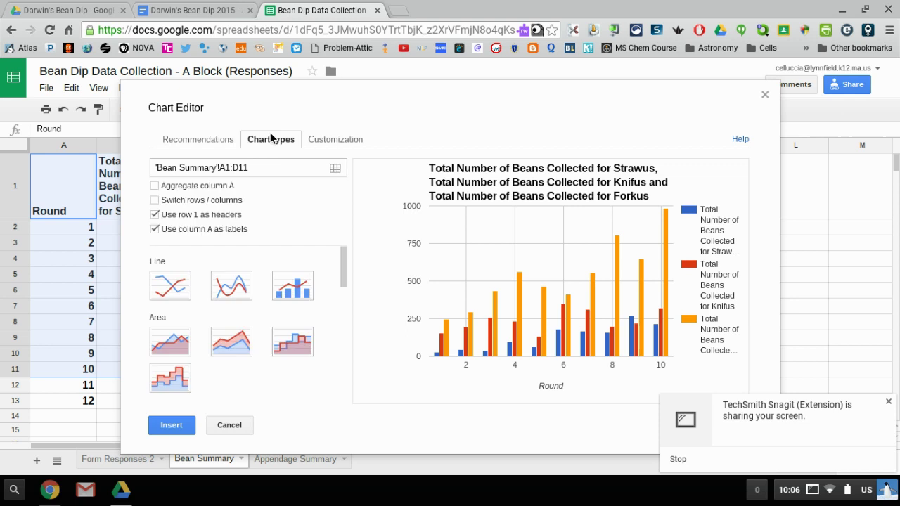
left_click(339, 145)
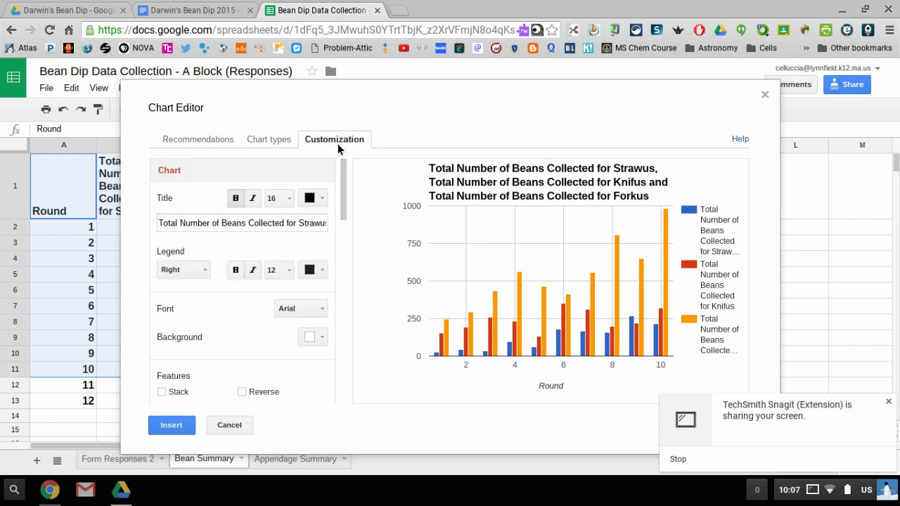
Change the chart title to 'Figure 2. Total Number of Beans Collected For All Bean Dippers'.
left_click(165, 230)
type("Figure")
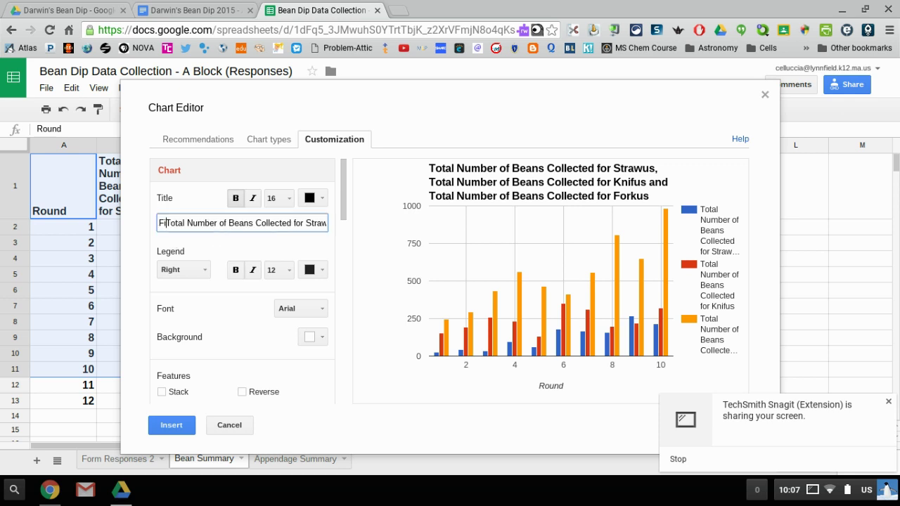
type(" 2")
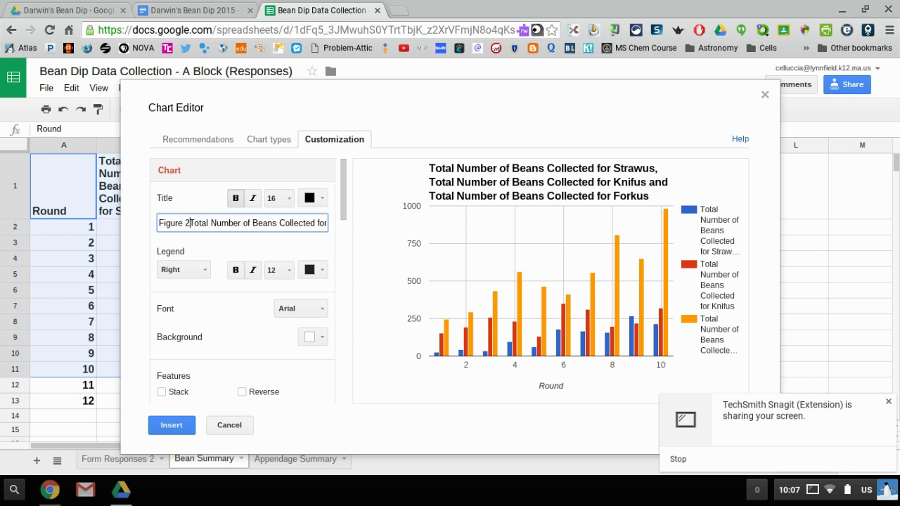
type(".")
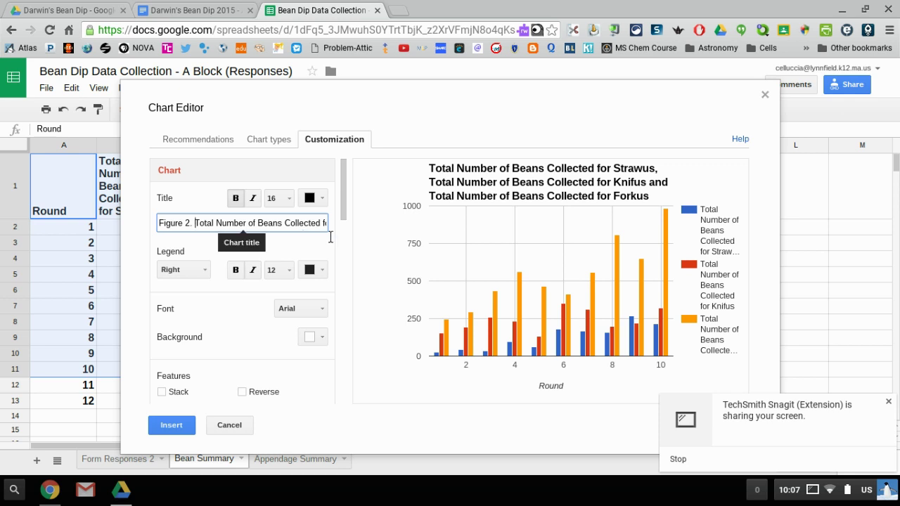
key("ctrl+a")
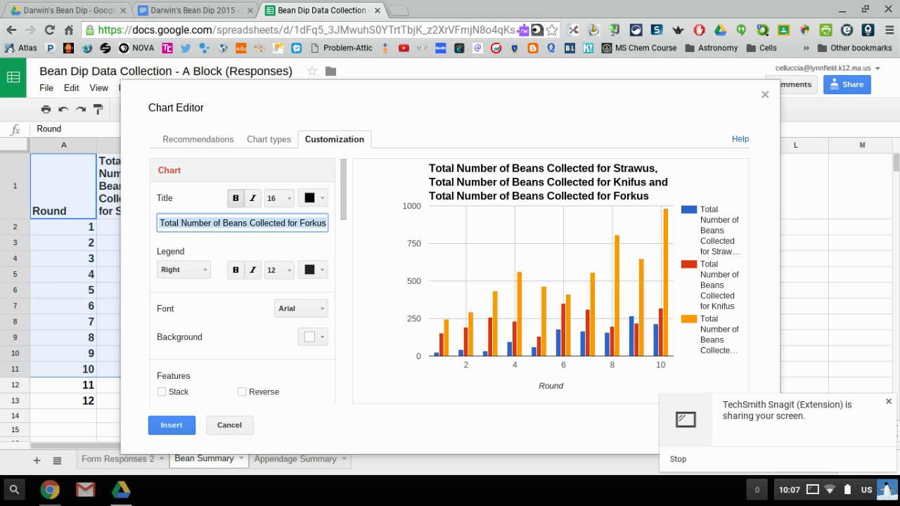
type("Figure 2. Total Number of Beans Collected For")
type("All B")
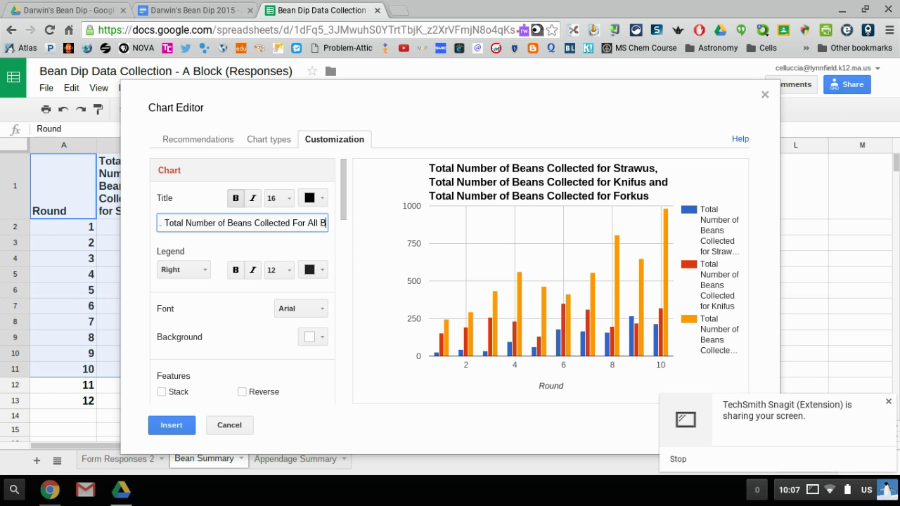
type("ean Dippers")
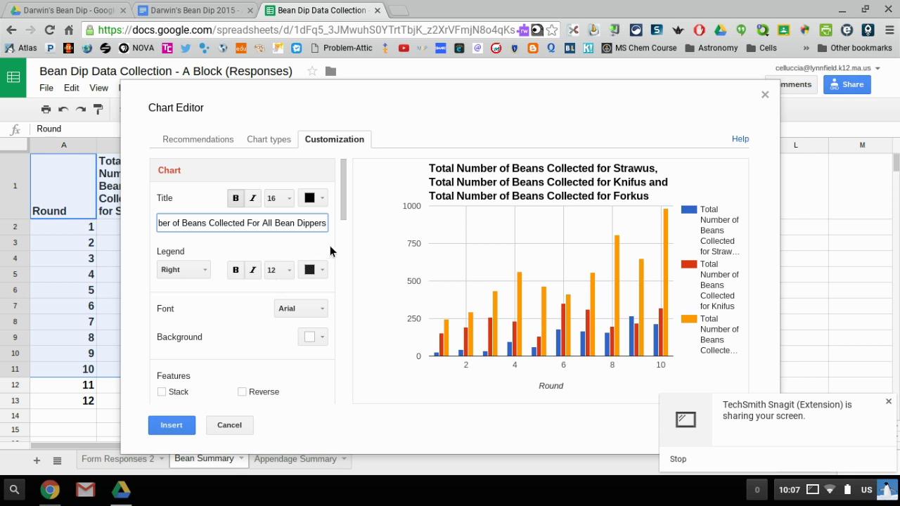
key("Return")
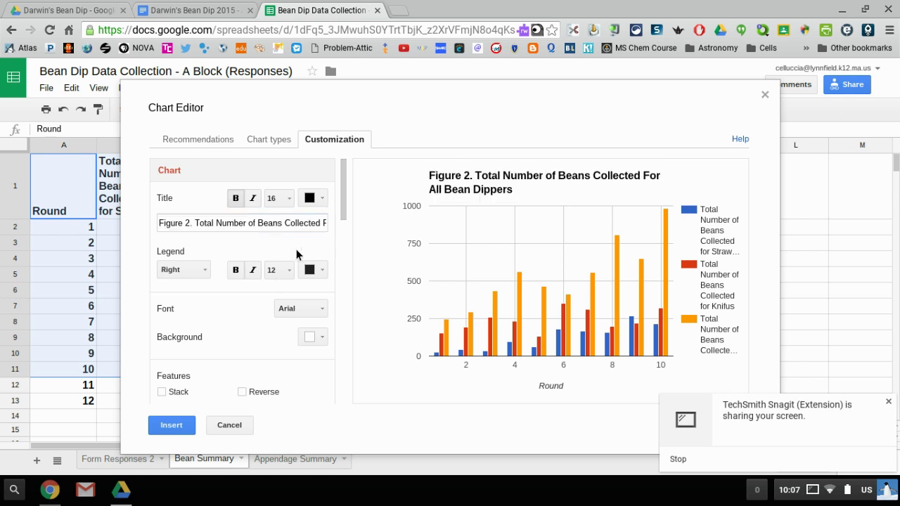
Insert the titled column chart into the Bean Summary sheet.
scroll(296, 250, "down", 10)
scroll(296, 254, "down", 5)
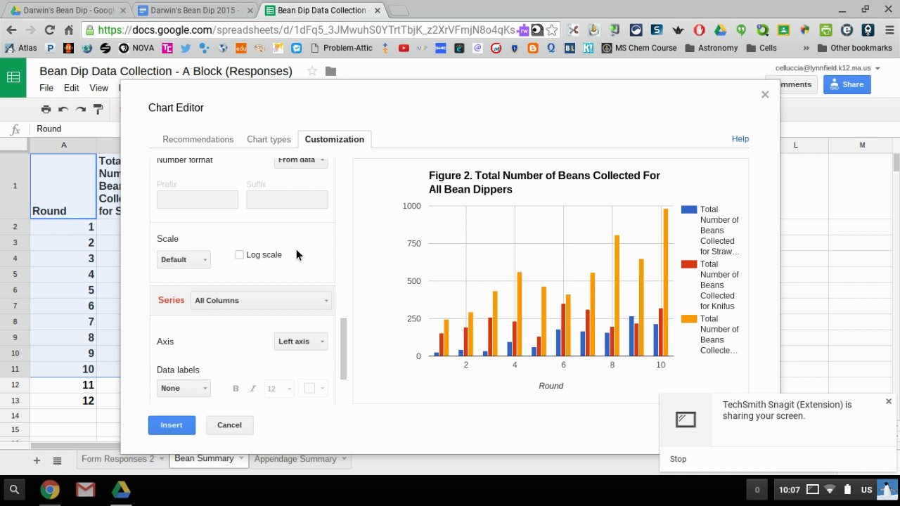
scroll(296, 254, "up", 15)
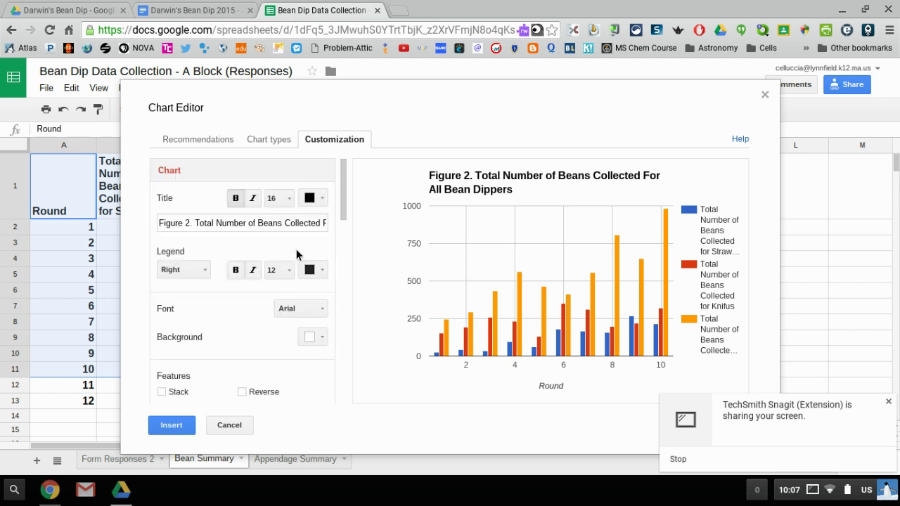
left_click(169, 425)
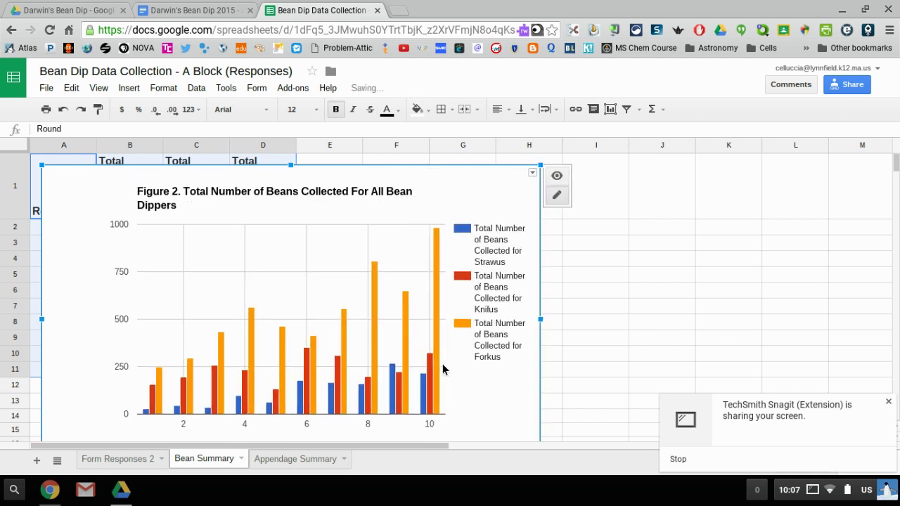
Copy the Figure 2 chart with Copy chart from its dropdown menu.
scroll(442, 369, "down", 5)
scroll(442, 369, "up", 5)
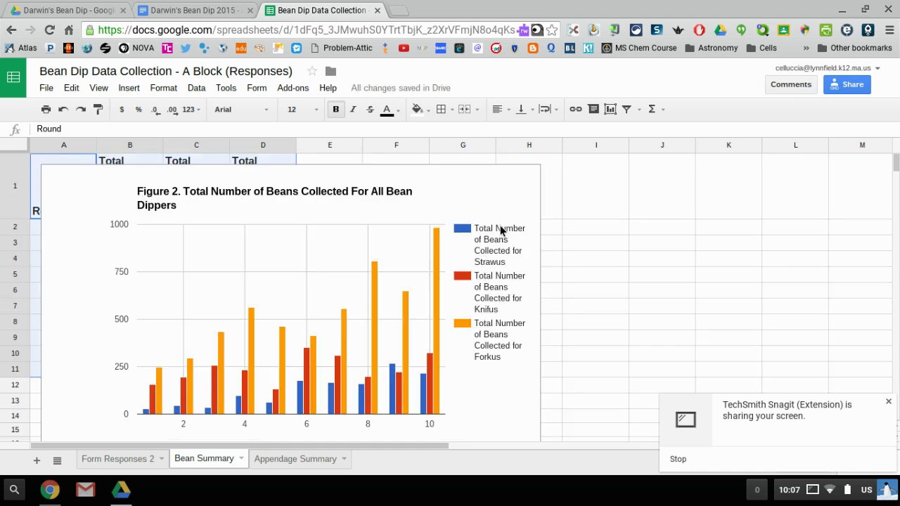
left_click(514, 180)
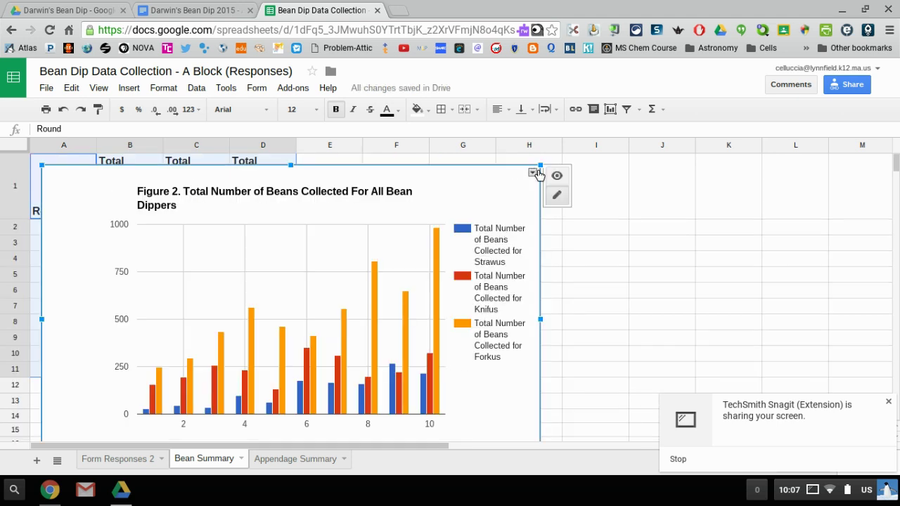
left_click(535, 173)
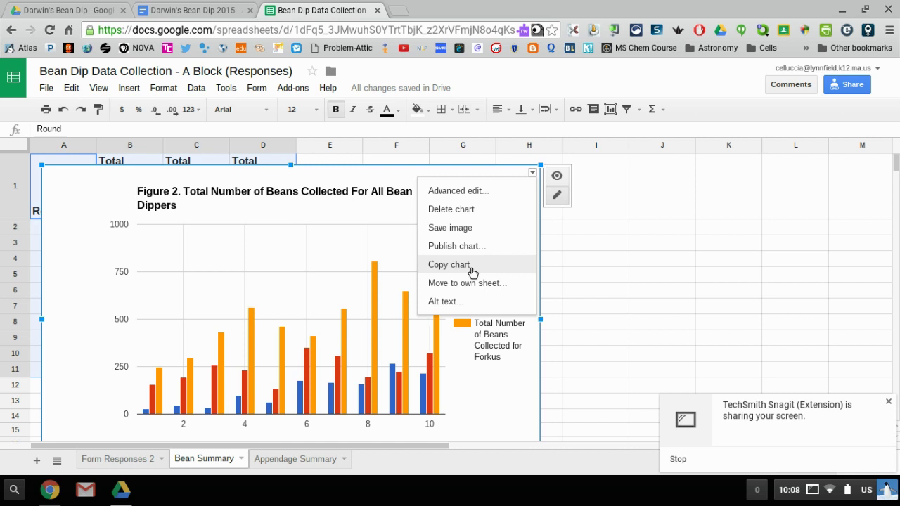
left_click(471, 272)
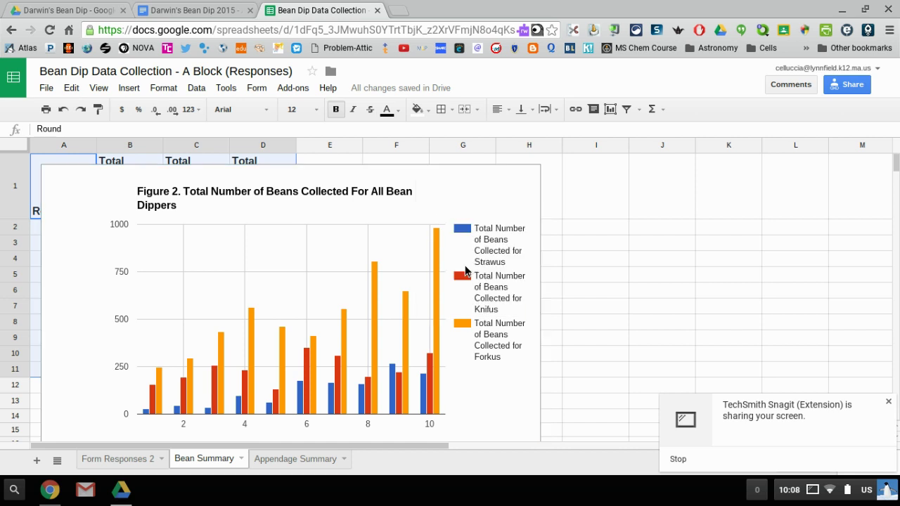
Paste the chart into the Darwin's Bean Dip doc at the end of question 2.
left_click(208, 11)
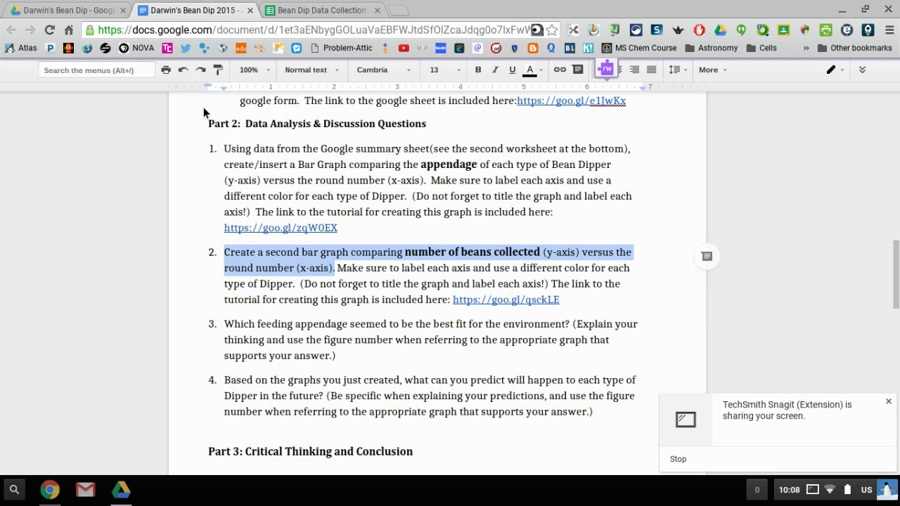
left_click(295, 314)
left_click(583, 311)
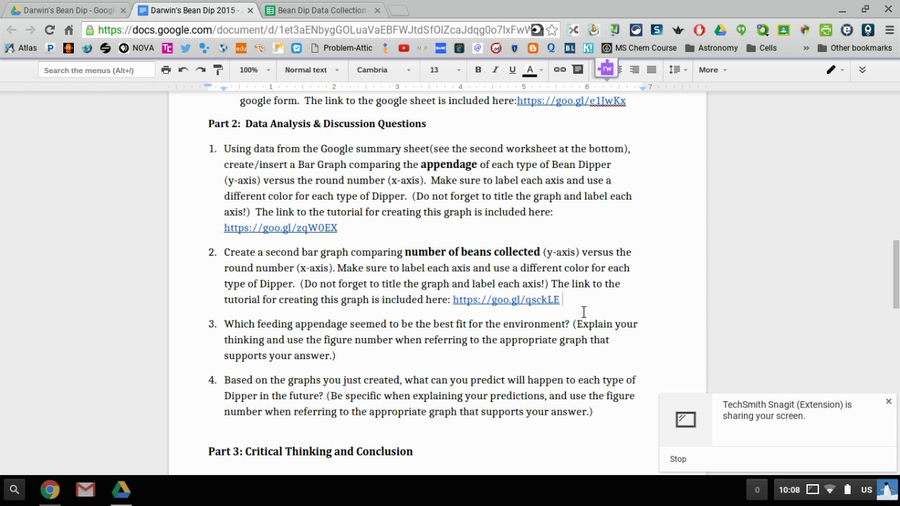
key("ctrl+v")
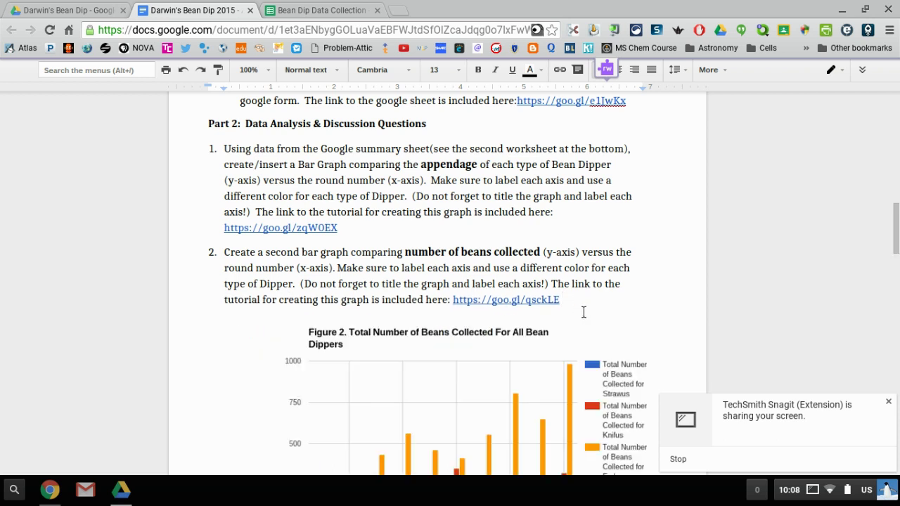
scroll(583, 312, "down", 3)
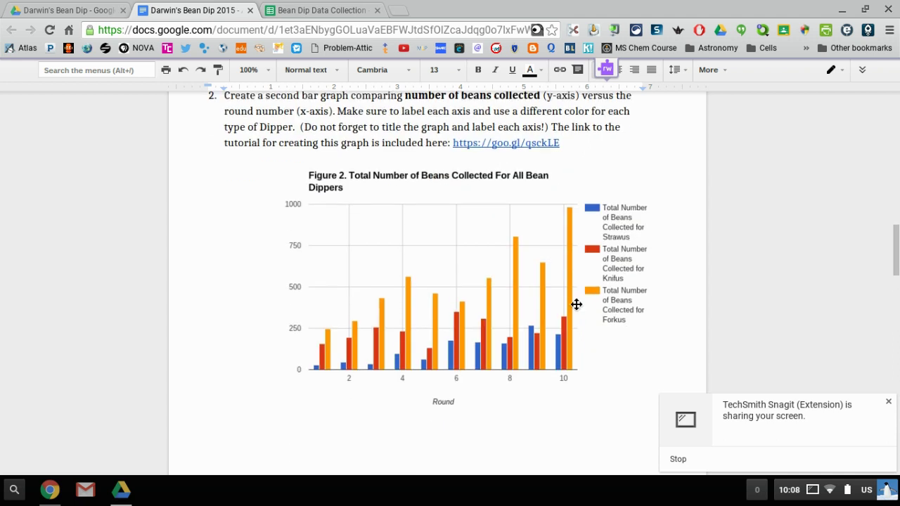